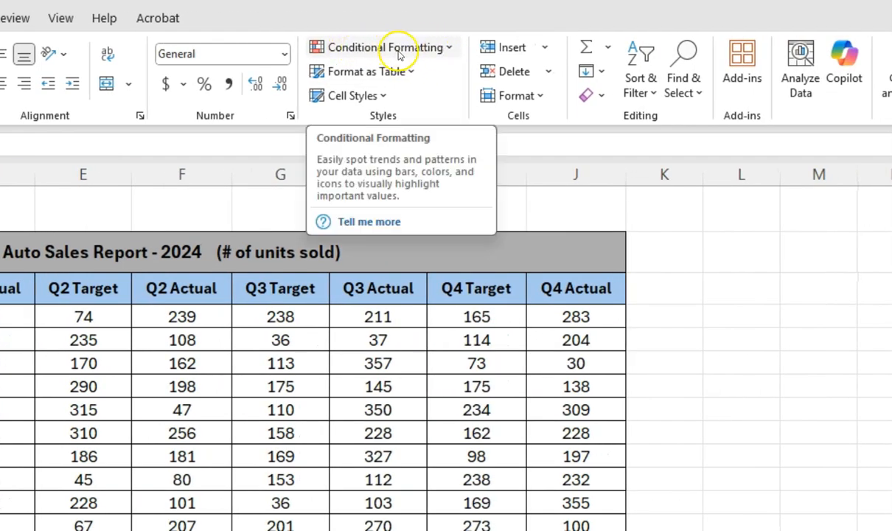
pyautogui.click(434, 49)
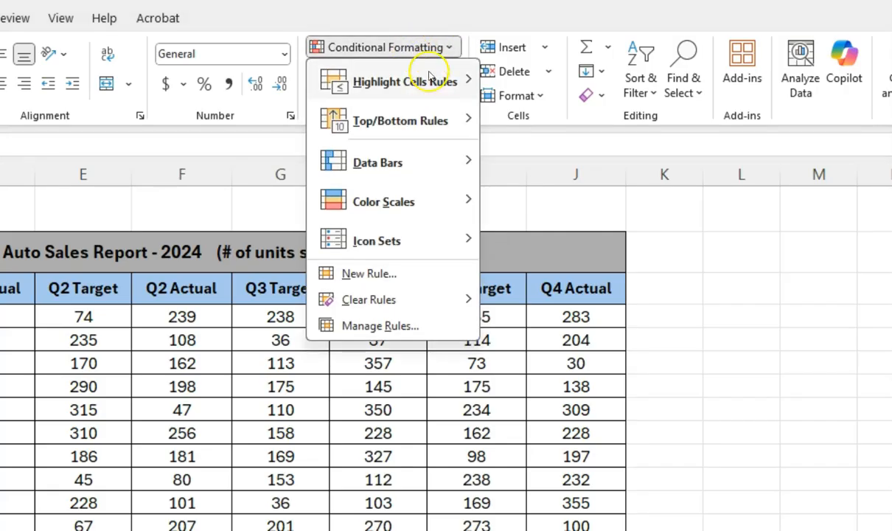
pyautogui.moveTo(440, 131)
pyautogui.moveTo(433, 163)
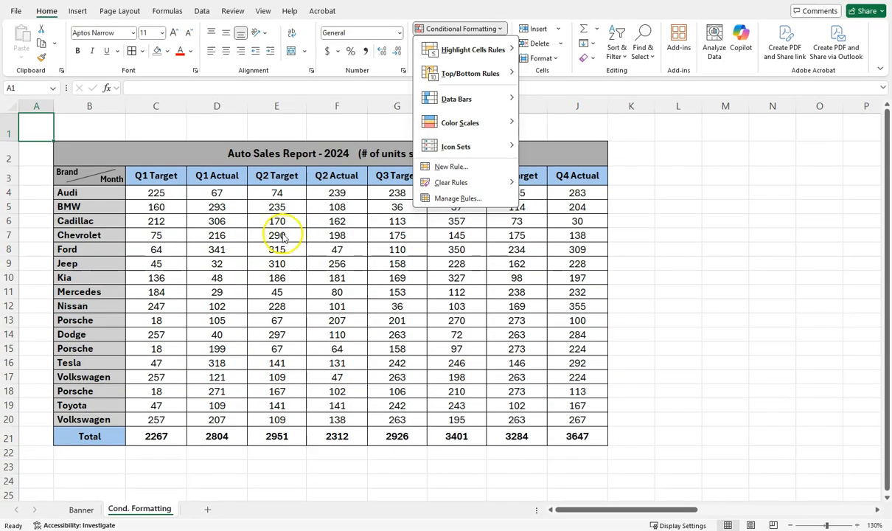
pyautogui.click(668, 138)
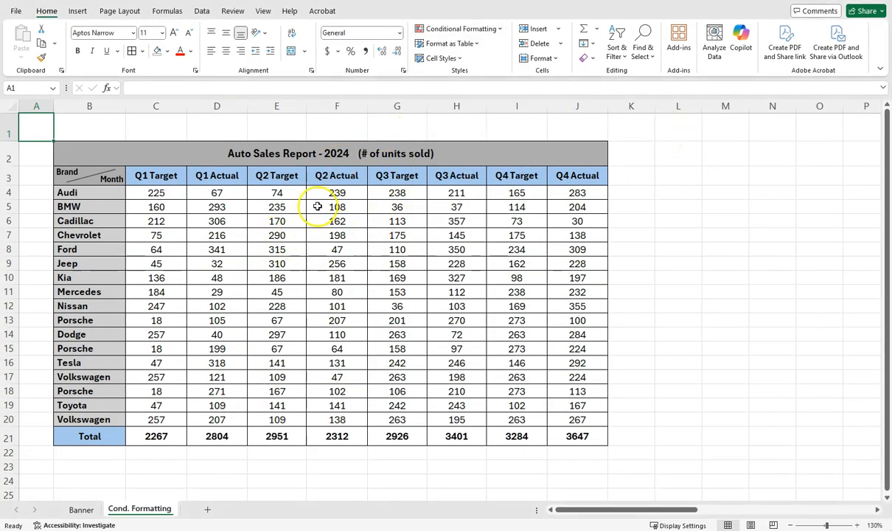
# Examine the sales report's title, the quarterly Target and Actual column headers, and Audi's Q1 target and actual figures
pyautogui.click(72, 157)
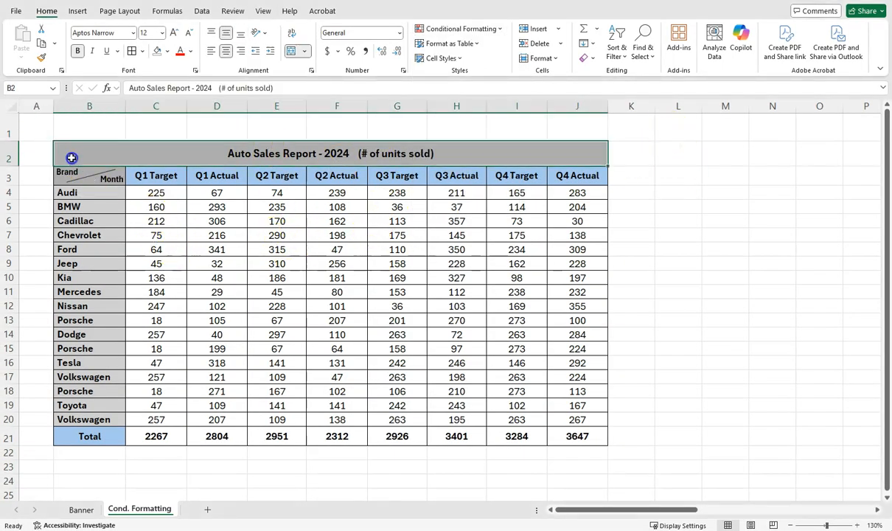
pyautogui.click(671, 280)
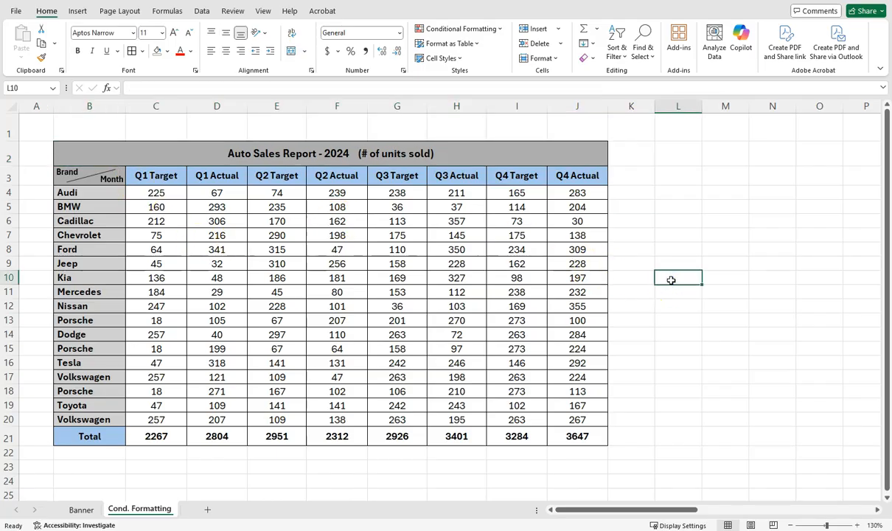
pyautogui.click(688, 305)
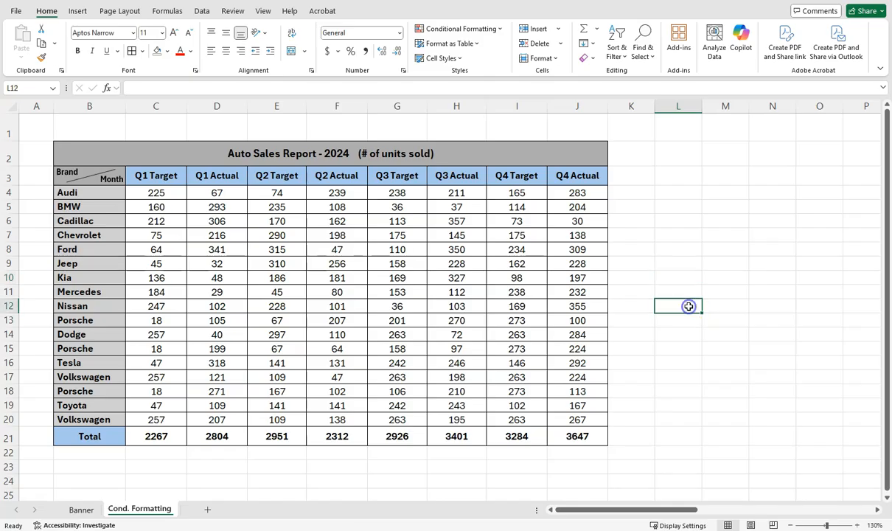
pyautogui.click(157, 171)
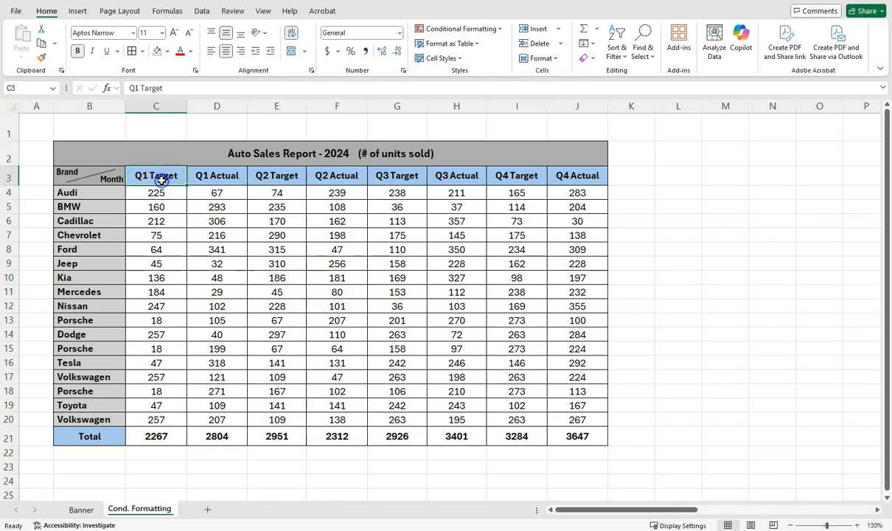
pyautogui.click(228, 175)
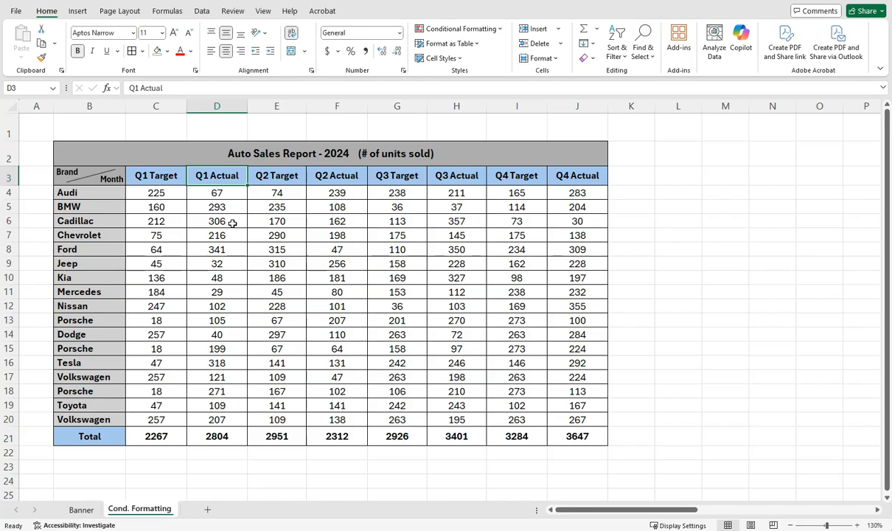
pyautogui.click(171, 176)
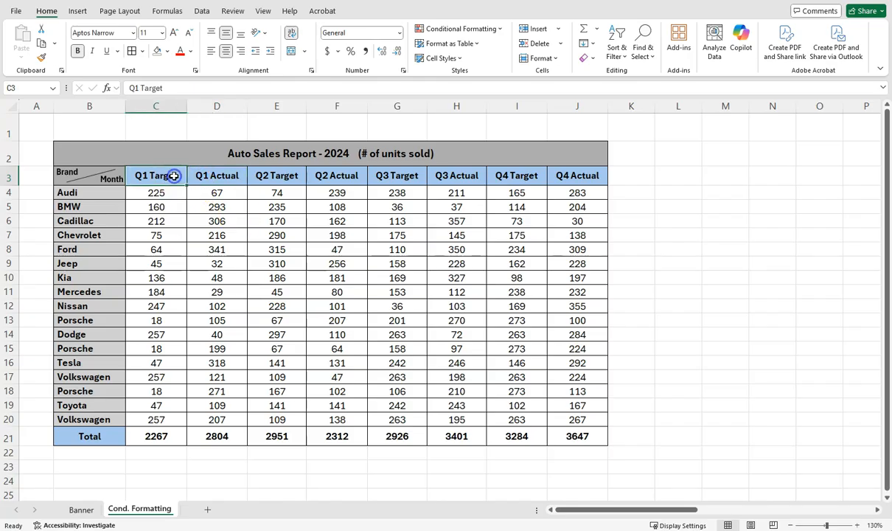
pyautogui.click(276, 177)
pyautogui.click(396, 178)
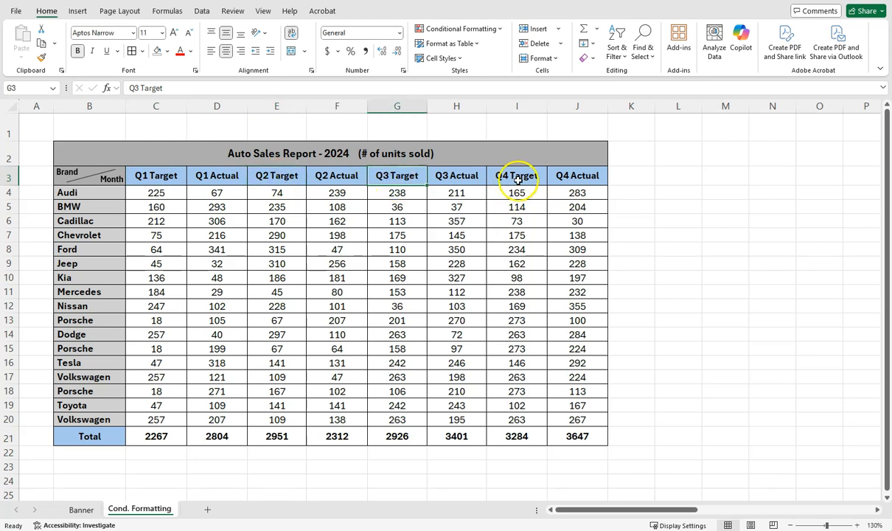
pyautogui.click(521, 175)
pyautogui.click(581, 176)
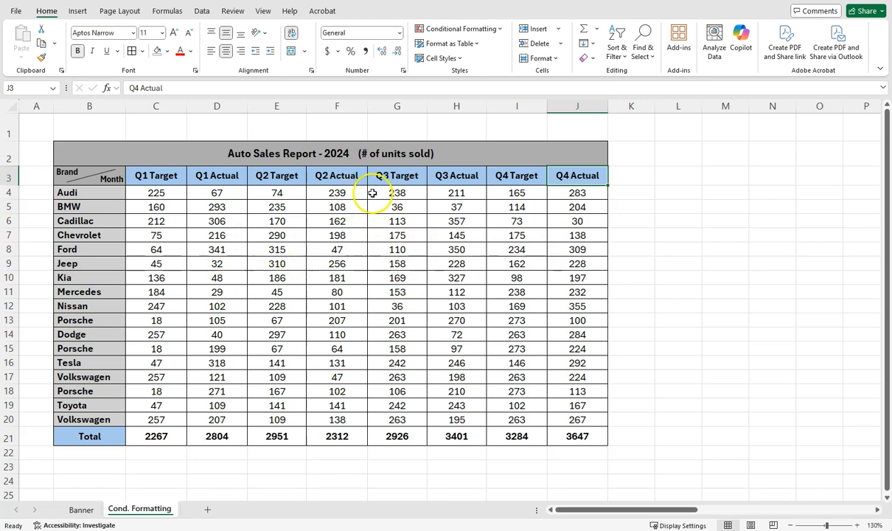
pyautogui.click(433, 148)
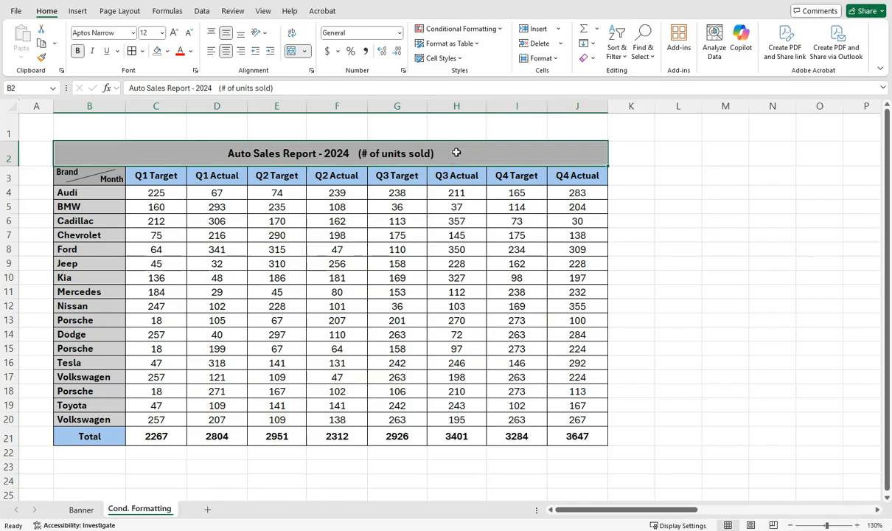
pyautogui.click(672, 292)
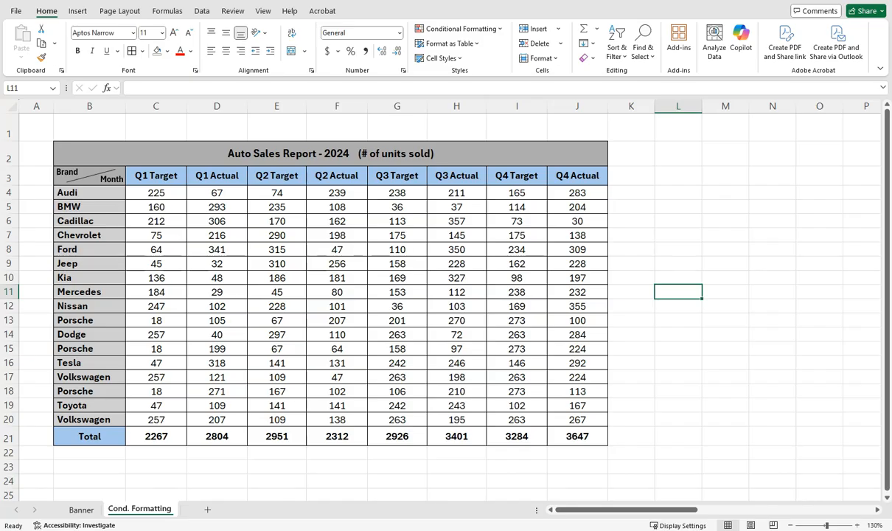
pyautogui.click(183, 196)
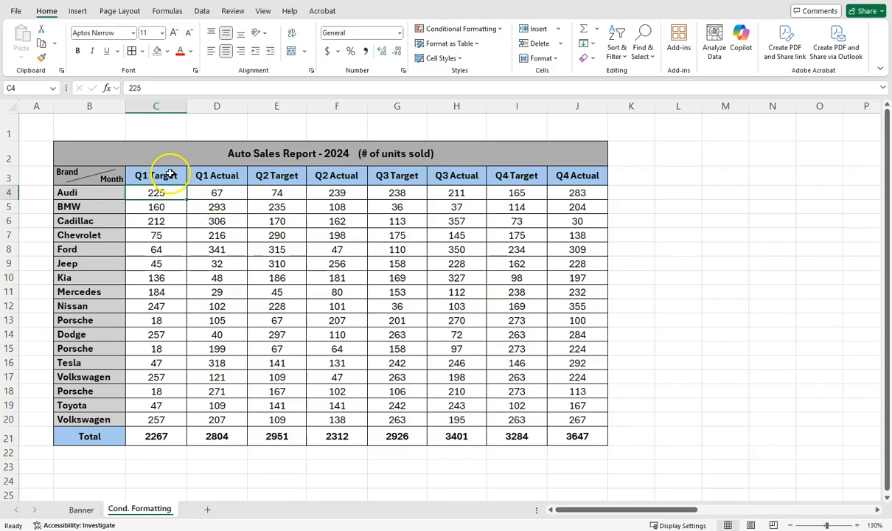
pyautogui.click(197, 193)
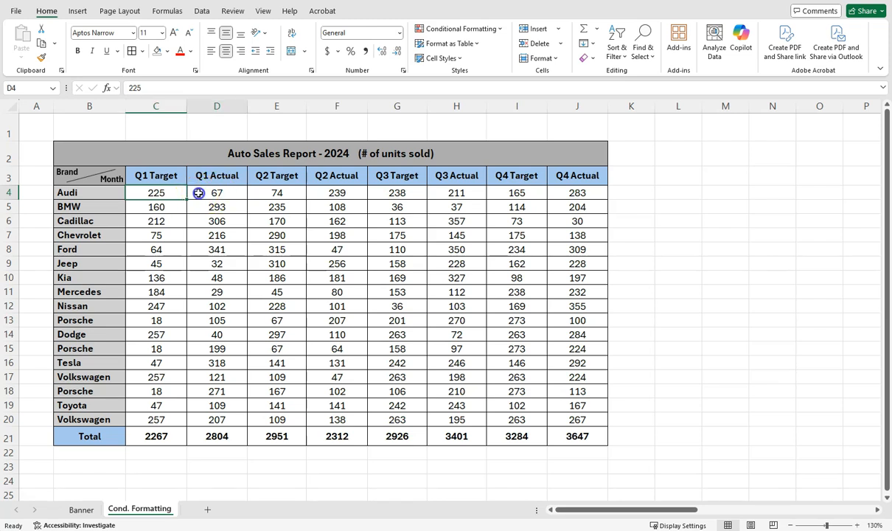
pyautogui.click(176, 193)
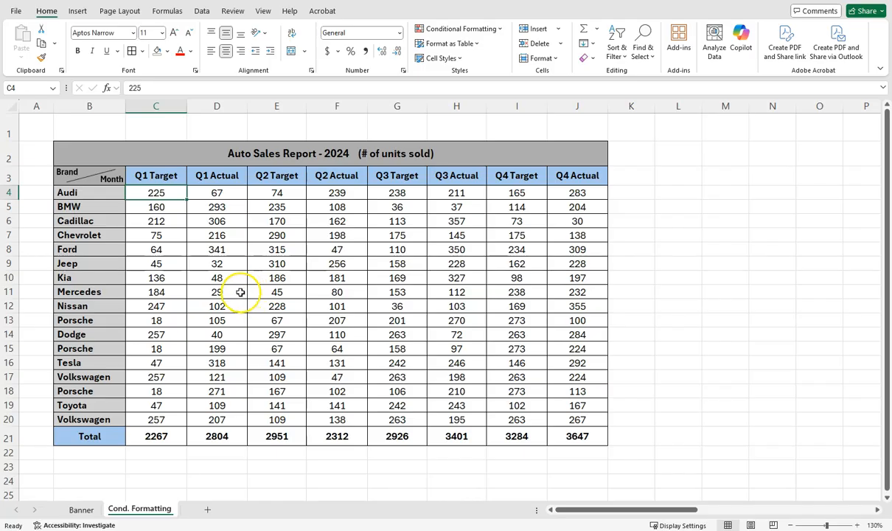
# Start a new conditional formatting rule for the Q1 Actual values including the total, cells D4:D21
pyautogui.moveTo(237, 192); pyautogui.dragTo(237, 440)
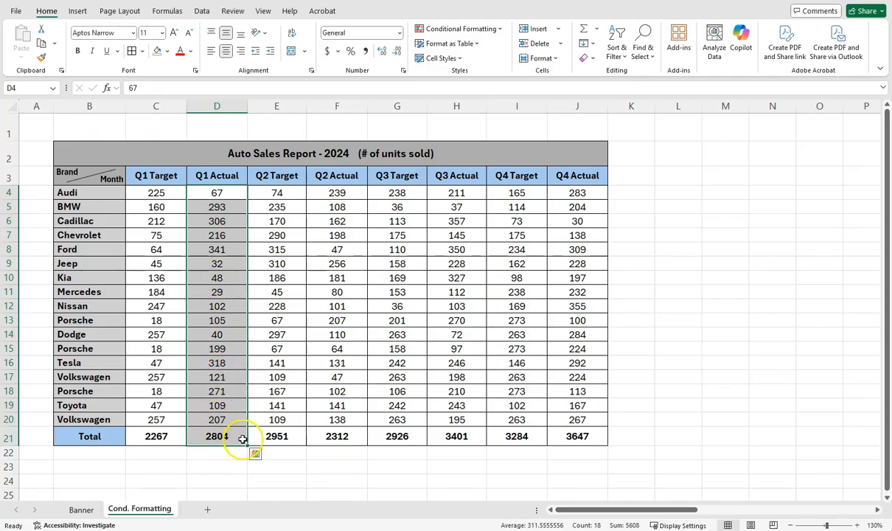
pyautogui.click(216, 468)
pyautogui.moveTo(233, 193); pyautogui.dragTo(234, 426)
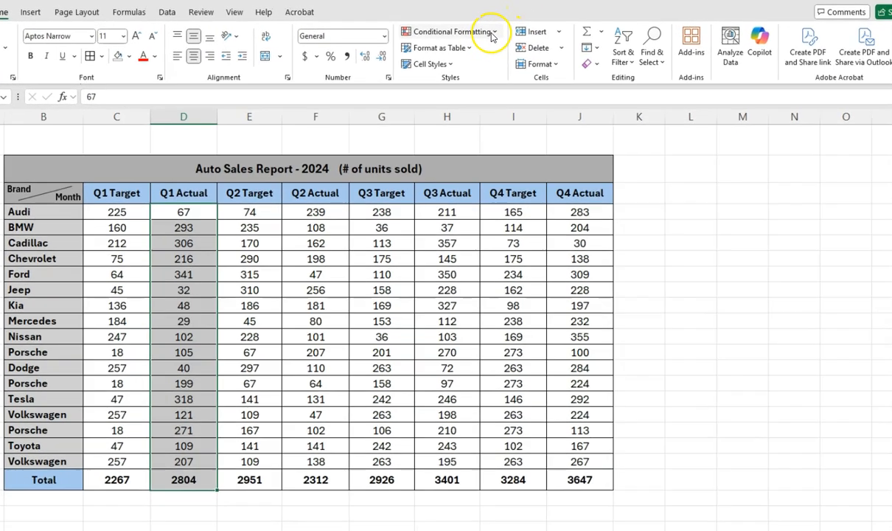
pyautogui.click(499, 29)
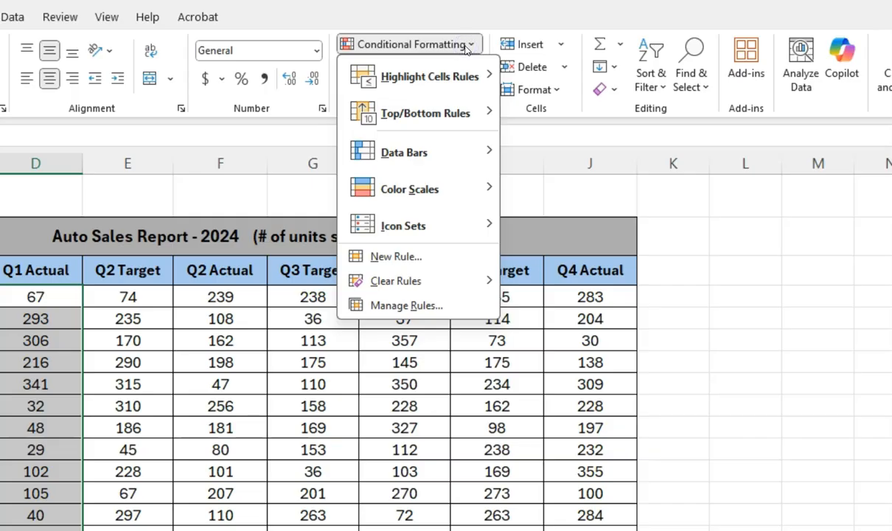
pyautogui.click(466, 75)
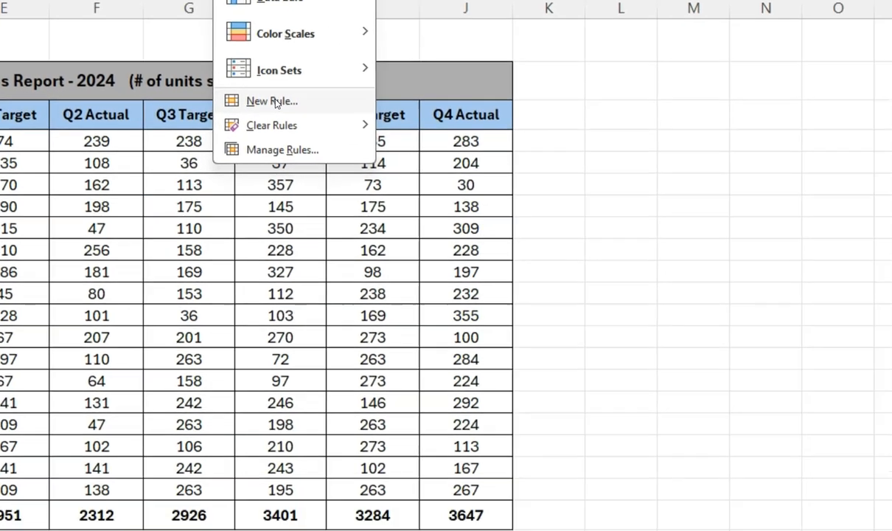
pyautogui.click(398, 258)
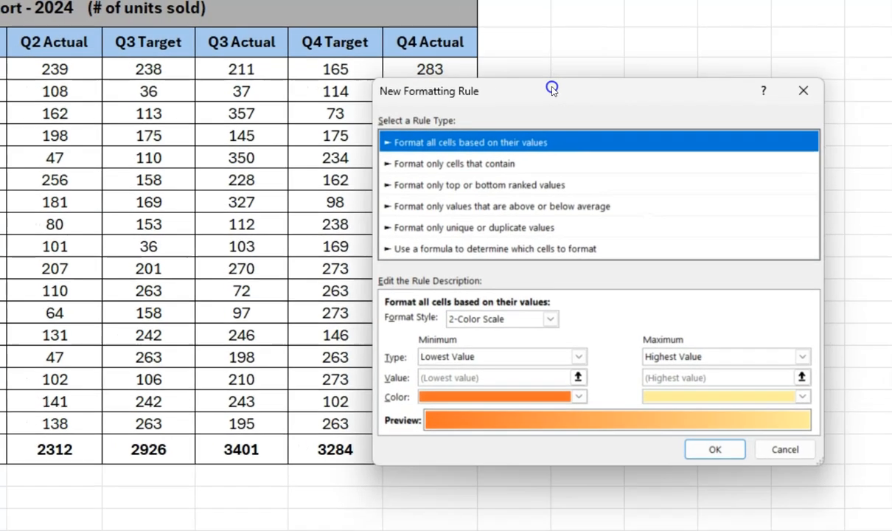
pyautogui.moveTo(567, 90); pyautogui.dragTo(249, 54)
pyautogui.moveTo(353, 57); pyautogui.dragTo(348, 41)
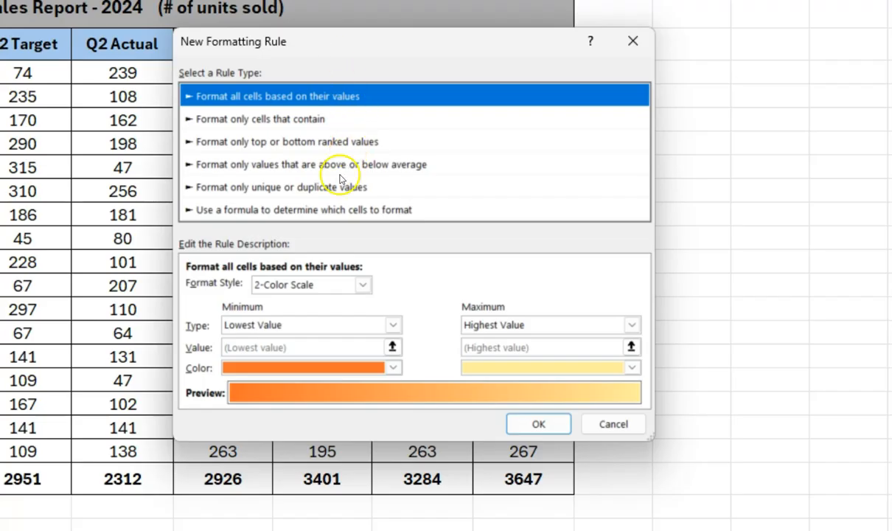
# Make the rule use a formula to determine which cells to format, with the formula =D4<C4
pyautogui.click(231, 211)
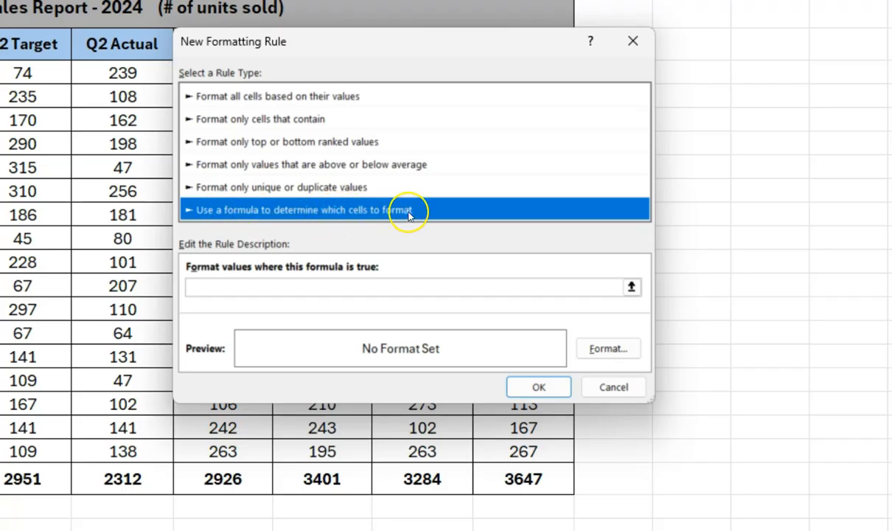
pyautogui.click(228, 288)
pyautogui.click(210, 285)
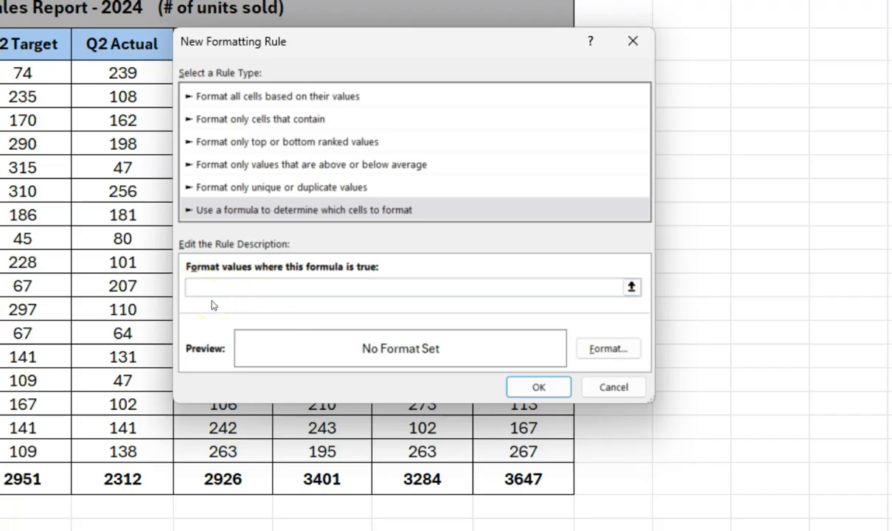
pyautogui.click(214, 301)
pyautogui.click(227, 288)
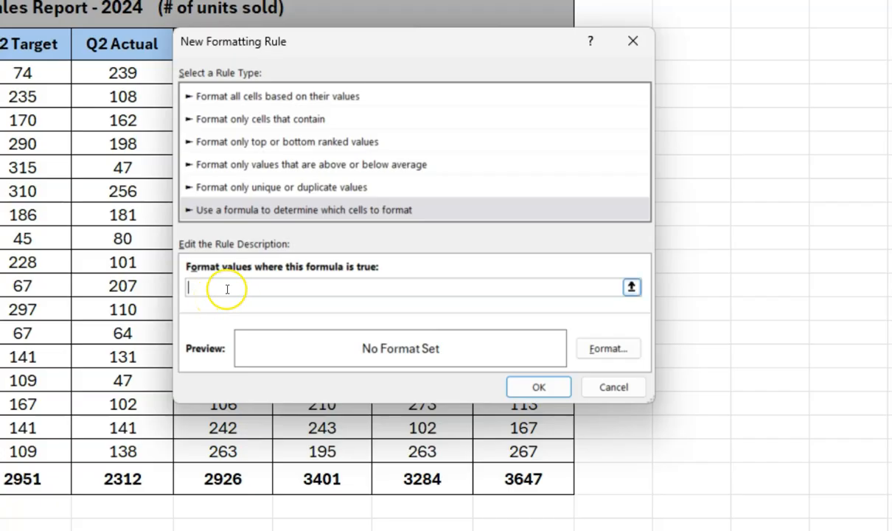
pyautogui.write('=')
pyautogui.write('D')
pyautogui.write('4<C4')
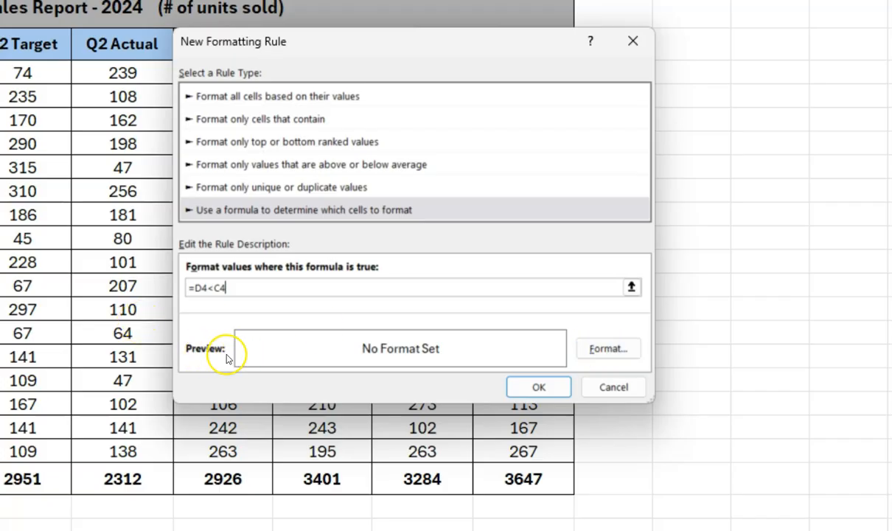
# Give the rule a solid orange background fill and apply it to the Q1 Actual cells
pyautogui.click(602, 350)
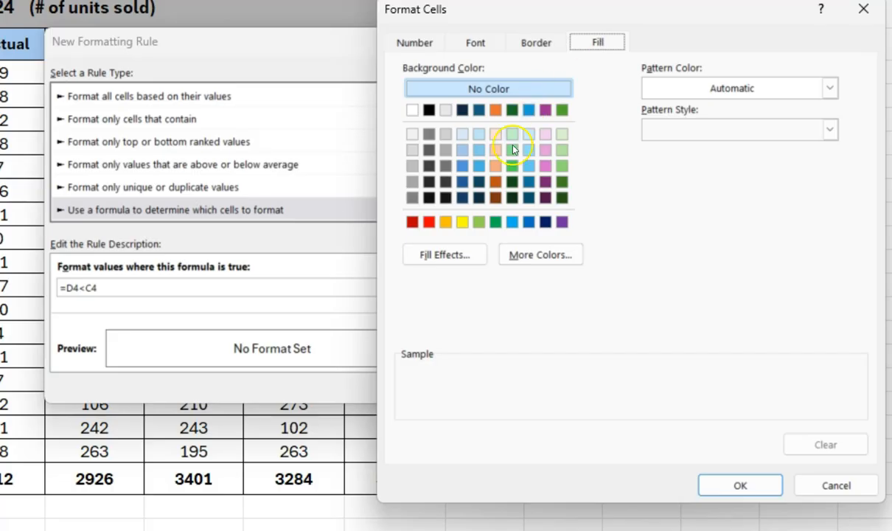
pyautogui.click(431, 223)
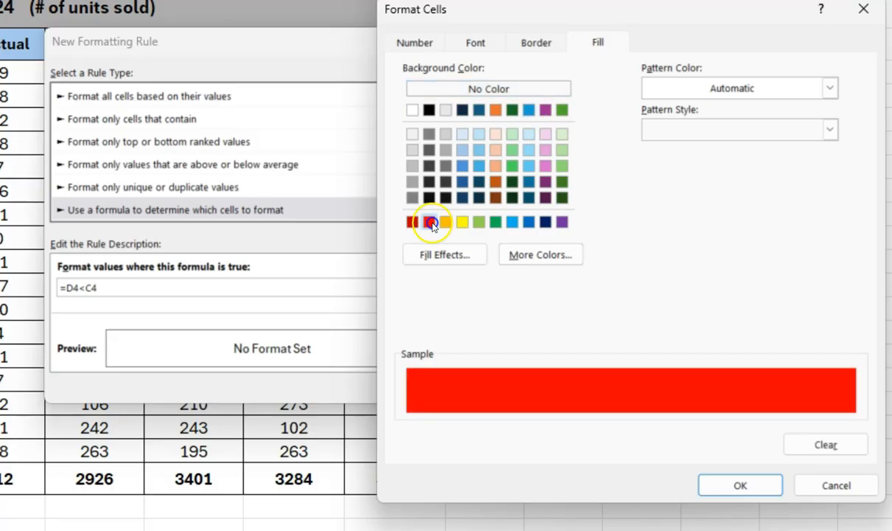
pyautogui.click(495, 166)
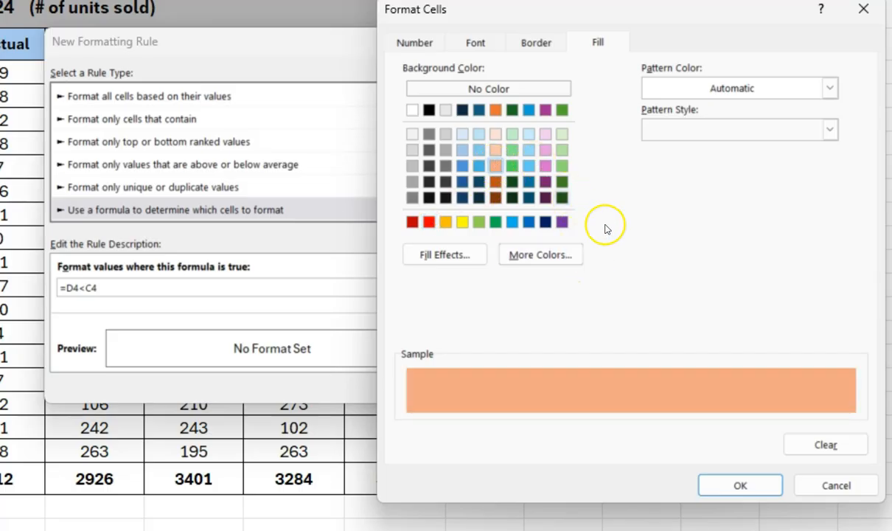
pyautogui.click(496, 111)
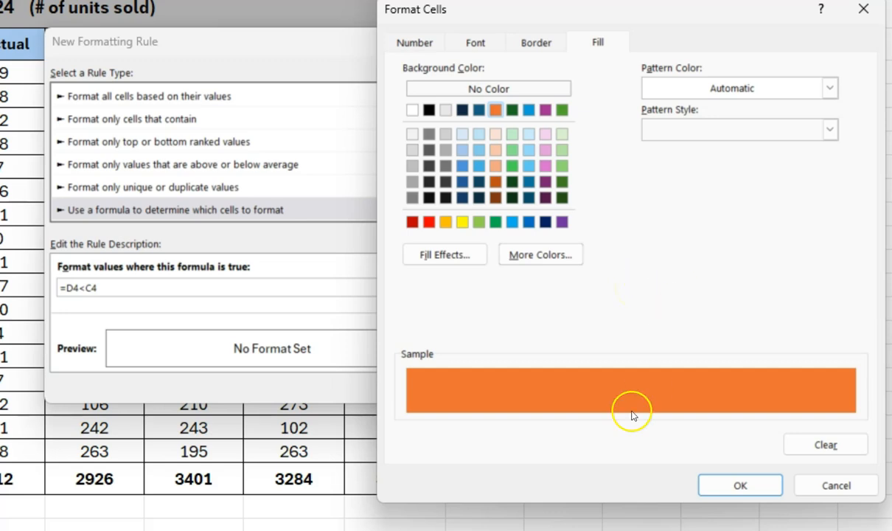
pyautogui.click(741, 486)
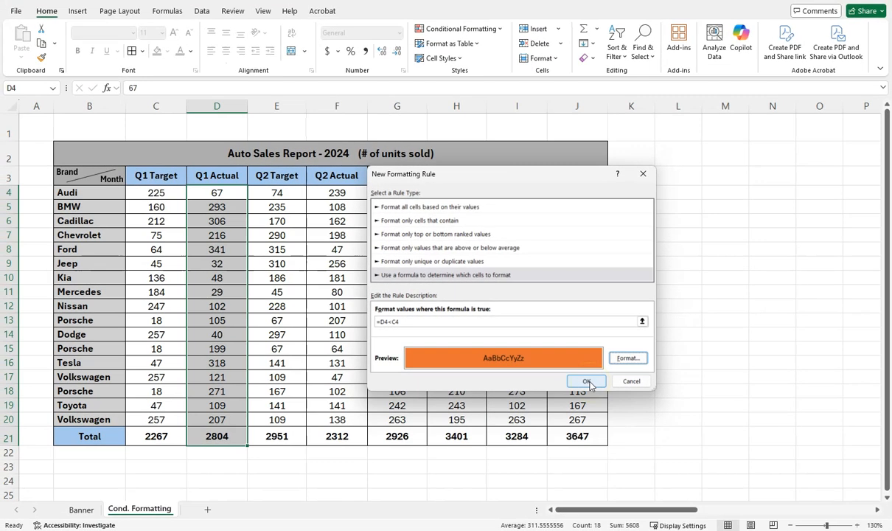
pyautogui.click(587, 381)
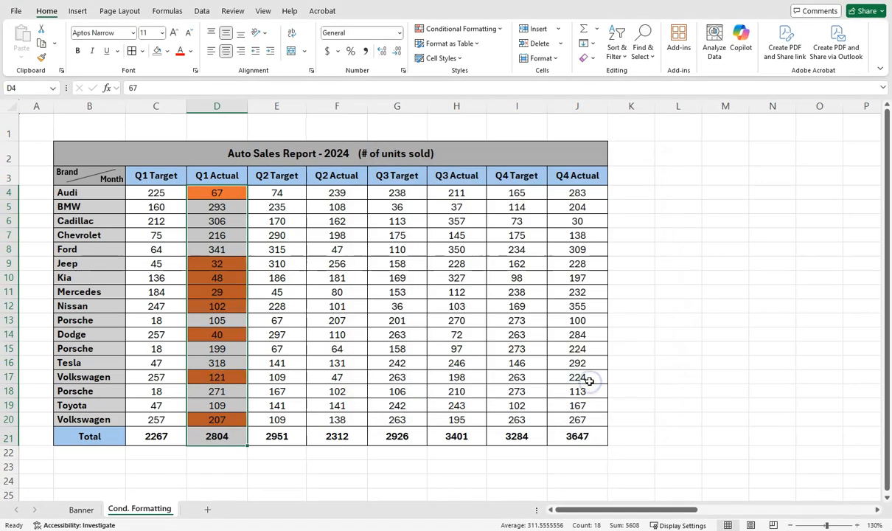
pyautogui.click(276, 250)
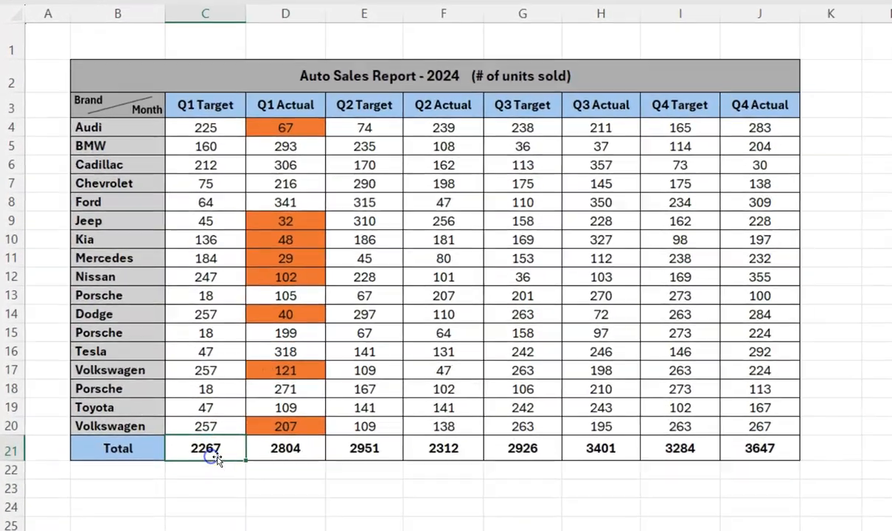
pyautogui.click(160, 441)
pyautogui.click(308, 455)
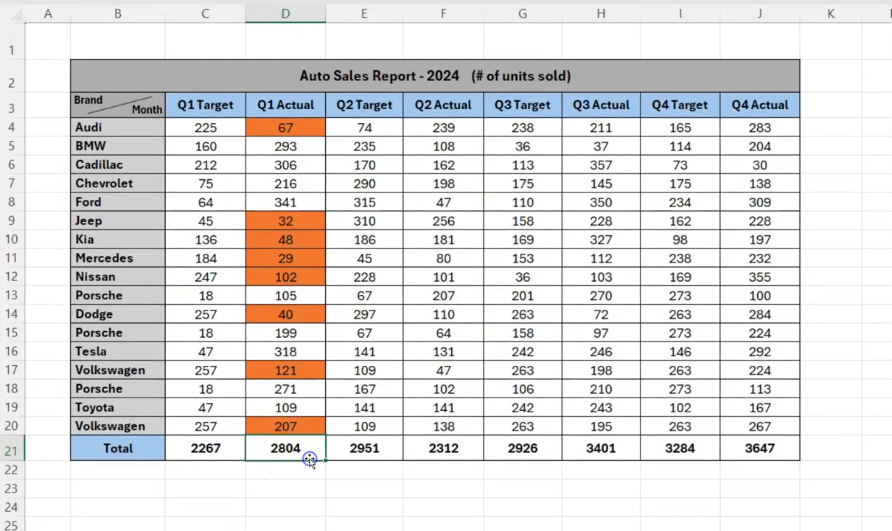
pyautogui.click(243, 476)
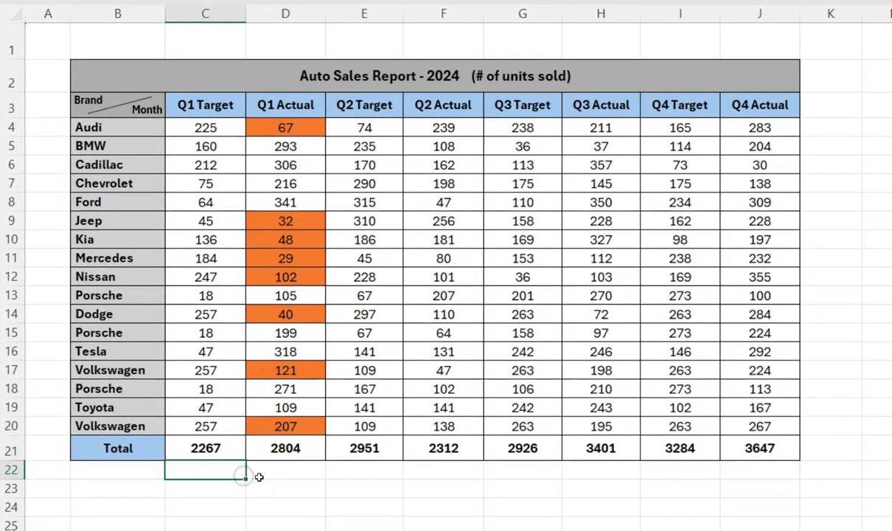
# Compare the Q1 Target and Q1 Actual totals in row 21 and examine the highlighted Q1 Actual values for Jeep through Nissan
pyautogui.click(232, 449)
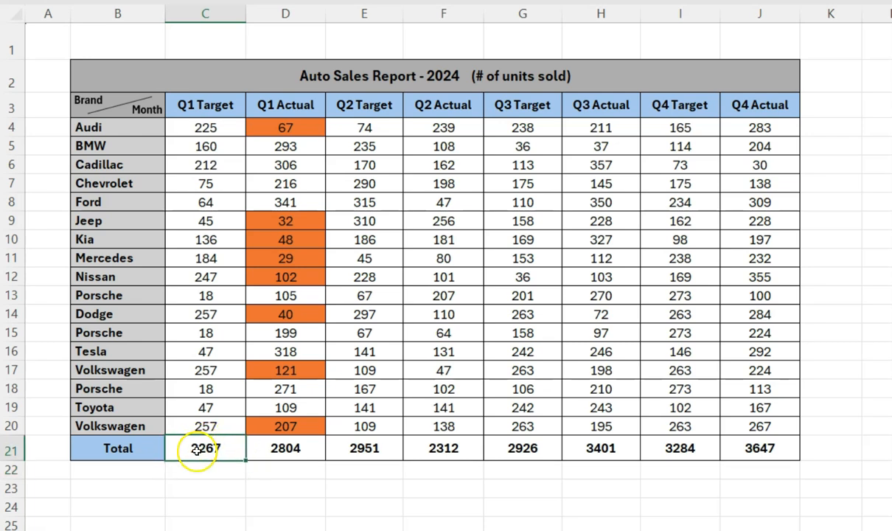
pyautogui.click(306, 454)
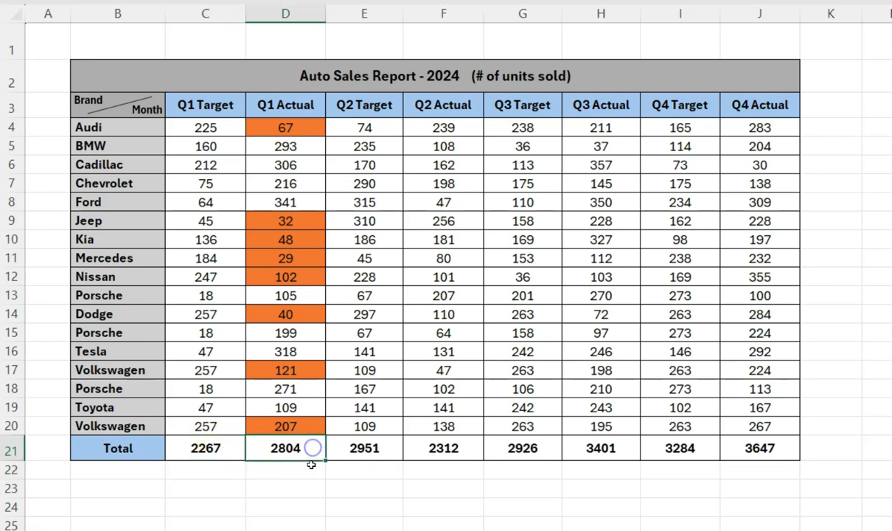
pyautogui.click(222, 452)
pyautogui.click(306, 454)
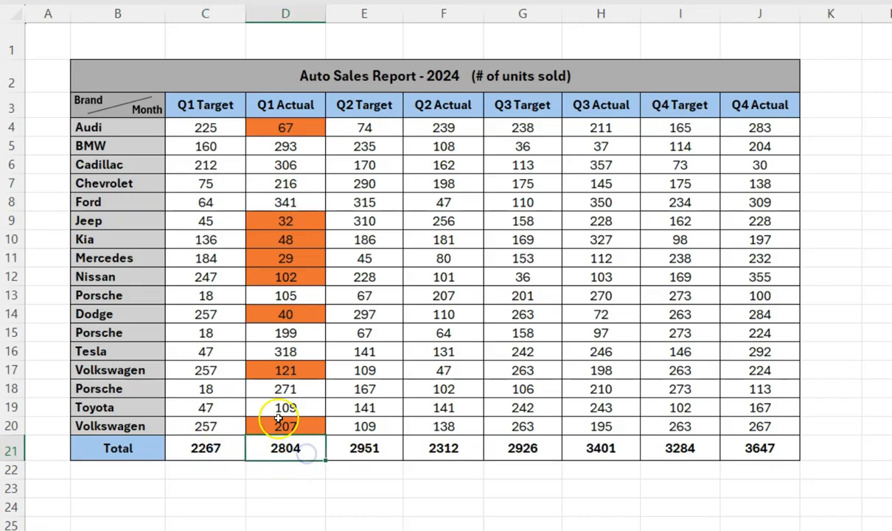
pyautogui.moveTo(303, 220); pyautogui.dragTo(309, 272)
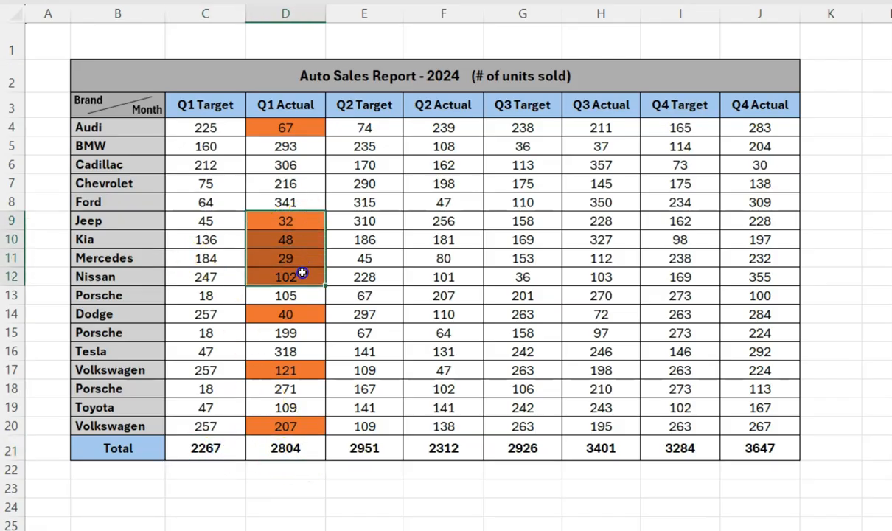
pyautogui.click(310, 242)
pyautogui.click(311, 256)
pyautogui.click(308, 277)
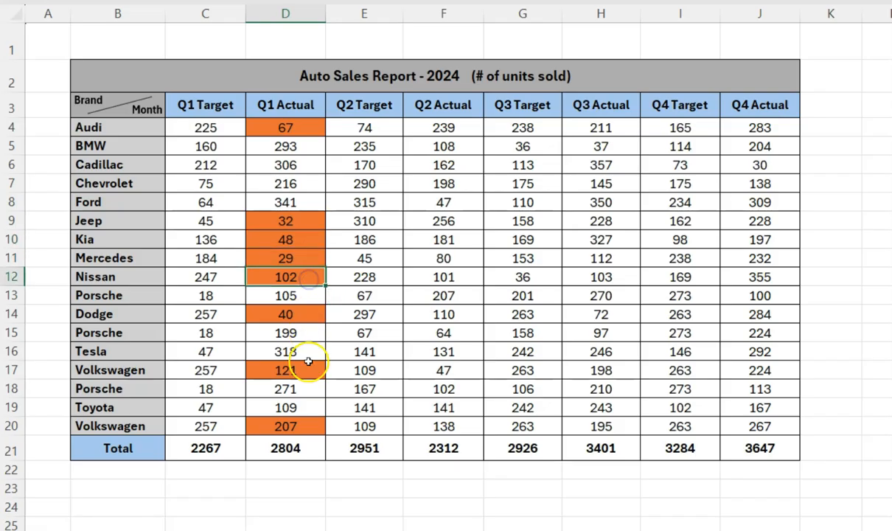
pyautogui.click(304, 484)
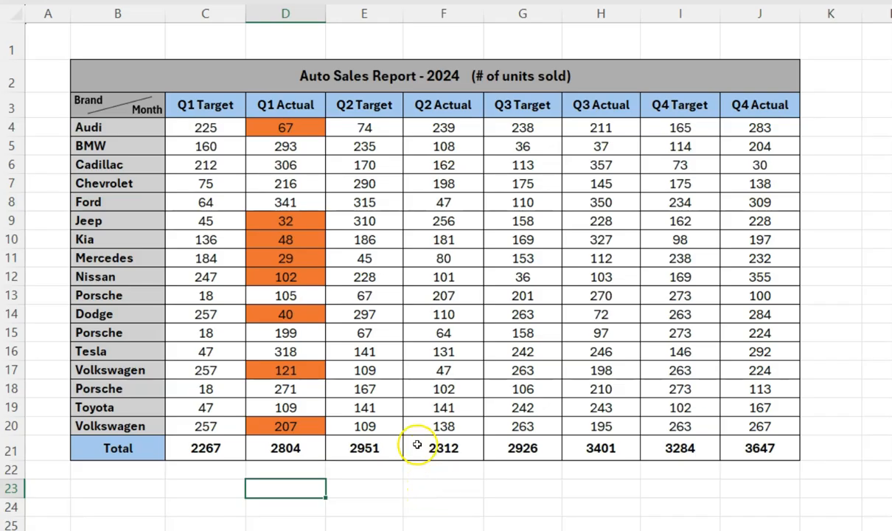
# Copy the Q1 Actual cells D4:D21, paste only their formatting onto Q2 Actual starting at F4, and check the Q2 values and totals
pyautogui.moveTo(315, 127); pyautogui.dragTo(293, 448)
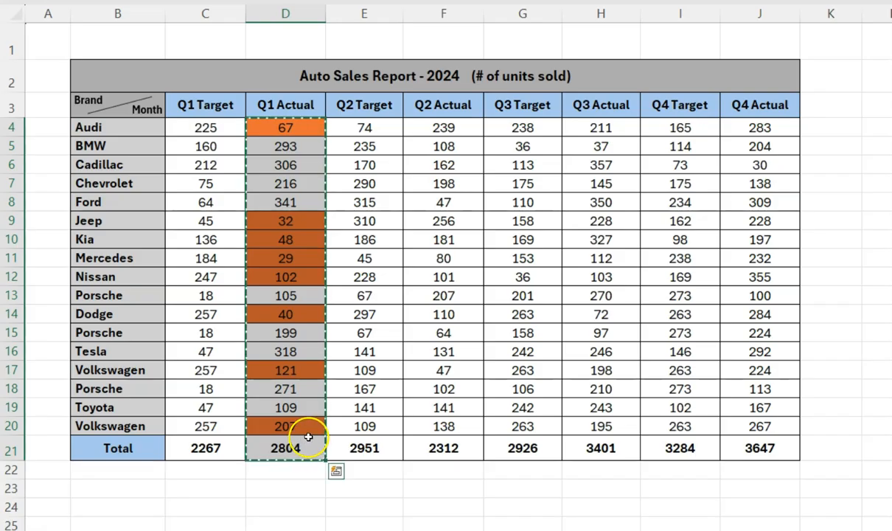
pyautogui.click(468, 128)
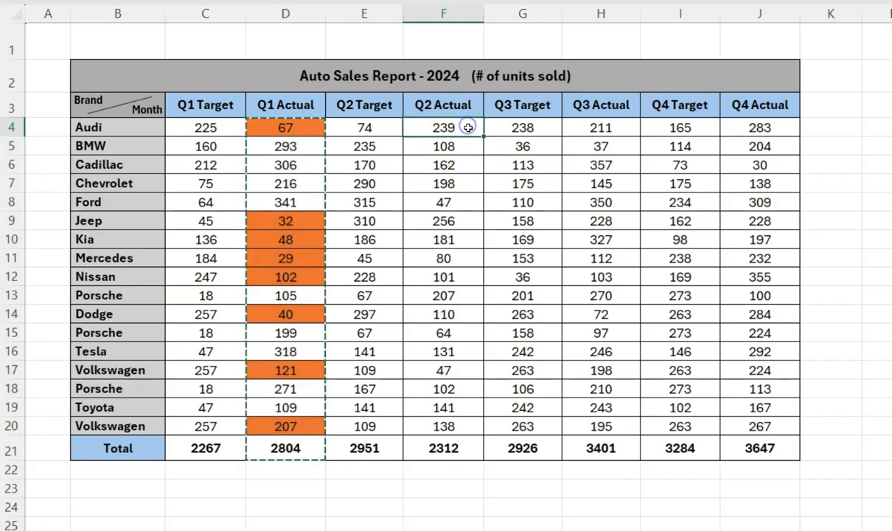
pyautogui.rightClick(468, 128)
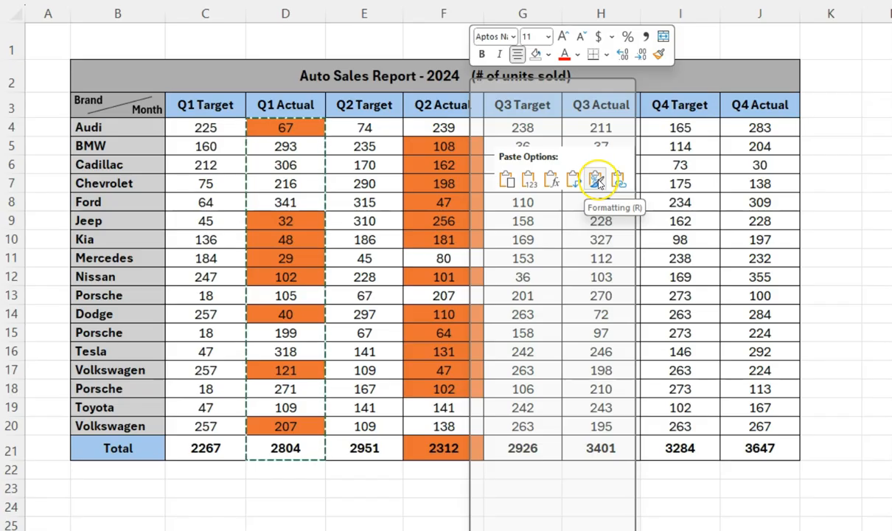
pyautogui.click(597, 183)
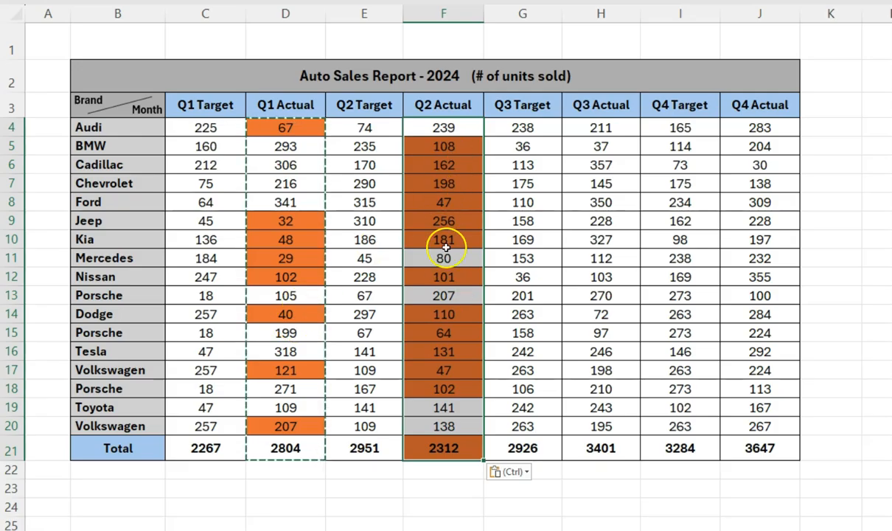
pyautogui.click(445, 297)
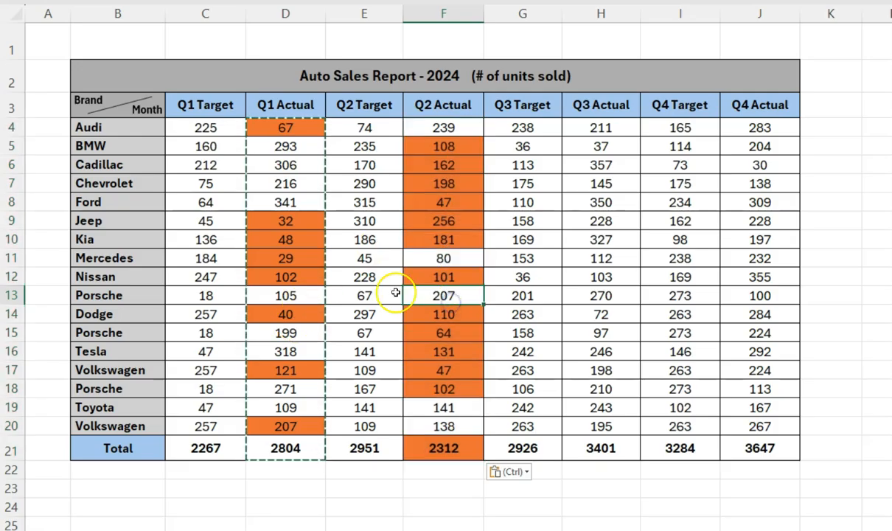
pyautogui.click(432, 280)
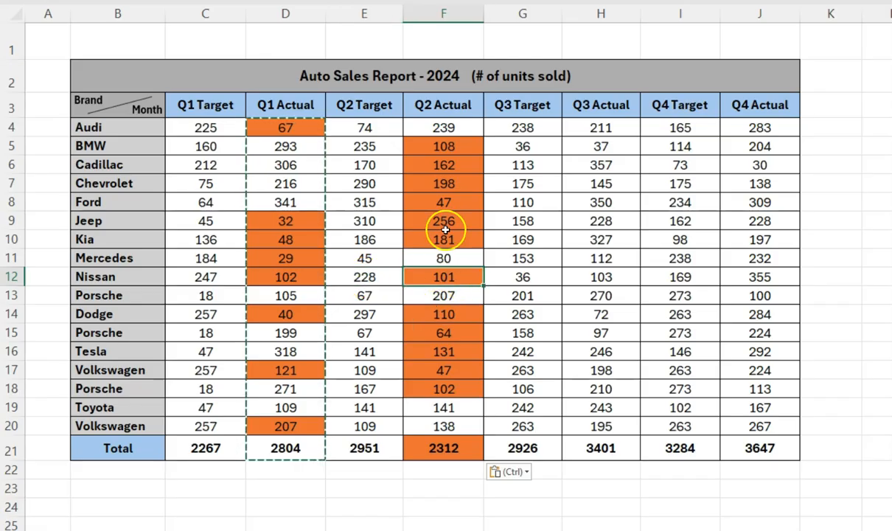
pyautogui.click(376, 454)
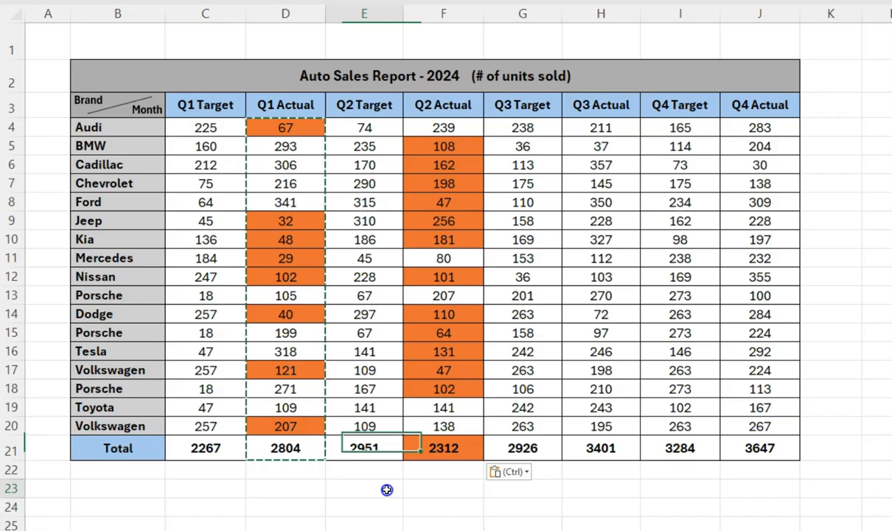
pyautogui.click(446, 451)
pyautogui.click(442, 477)
pyautogui.click(470, 504)
# Paste only the copied Q1 Actual formatting onto the Q3 Actual cells H4:H21
pyautogui.click(599, 129)
pyautogui.moveTo(599, 129); pyautogui.dragTo(603, 447)
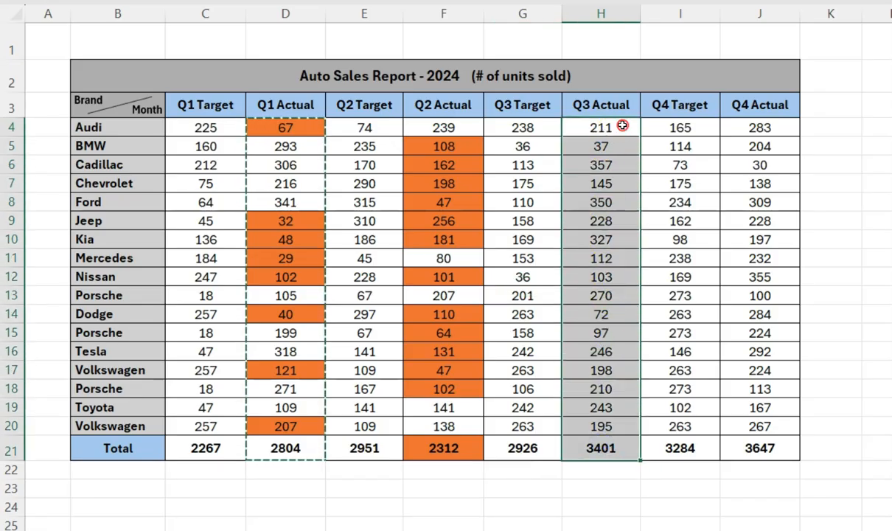
pyautogui.rightClick(618, 126)
pyautogui.click(767, 180)
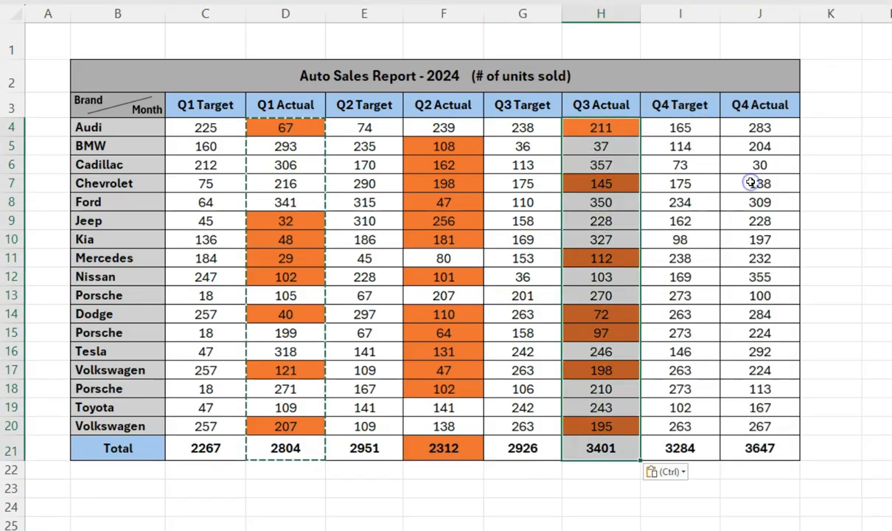
# Paste only the copied formatting onto the Q4 Actual column starting at J4, and end the copy mode
pyautogui.click(754, 126)
pyautogui.rightClick(755, 125)
pyautogui.click(879, 180)
pyautogui.click(852, 349)
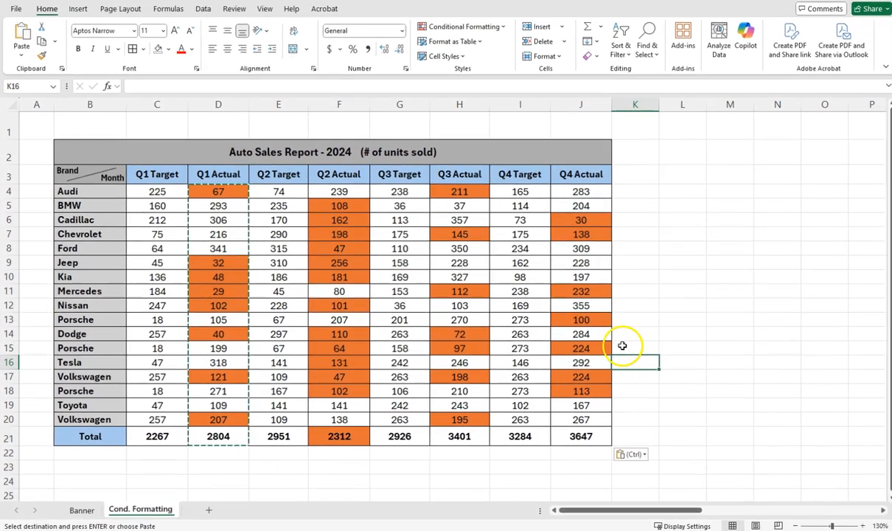
pyautogui.press('Escape')
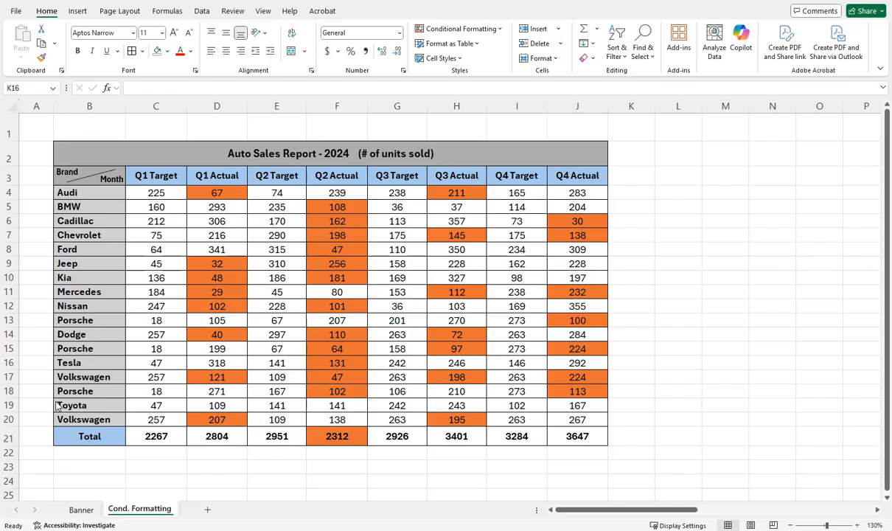
pyautogui.click(274, 276)
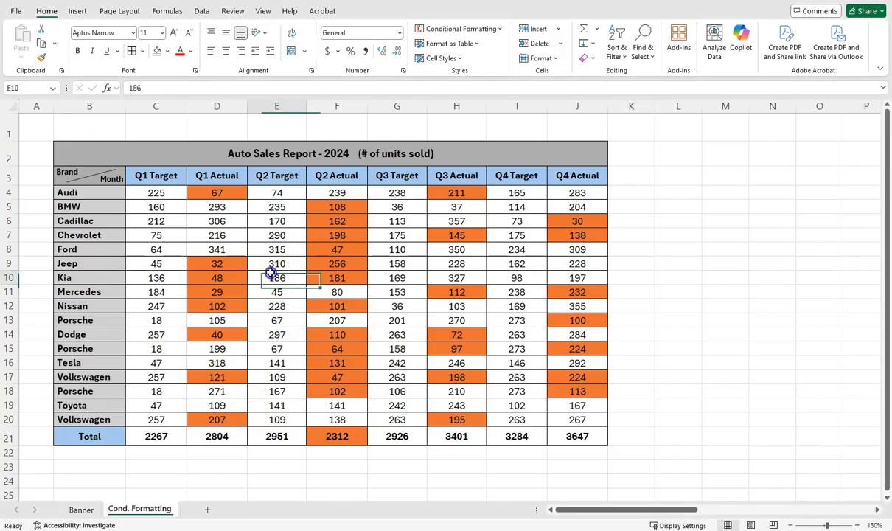
pyautogui.click(210, 235)
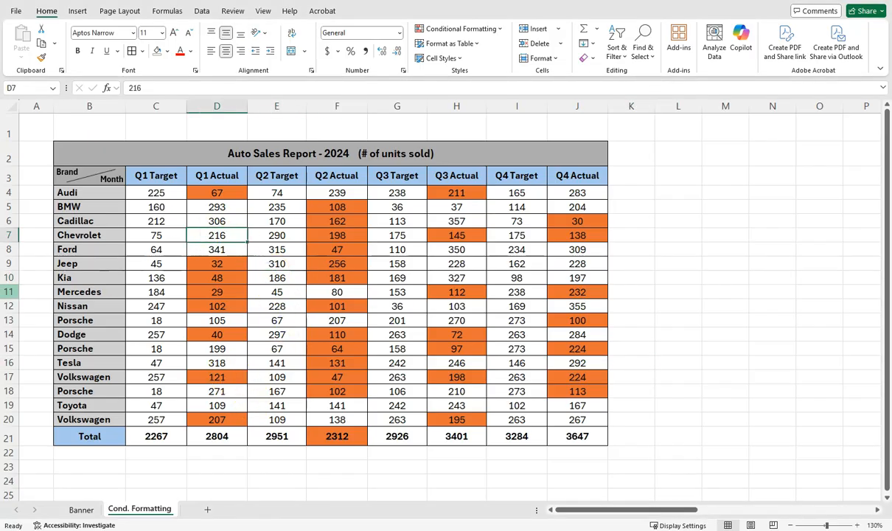